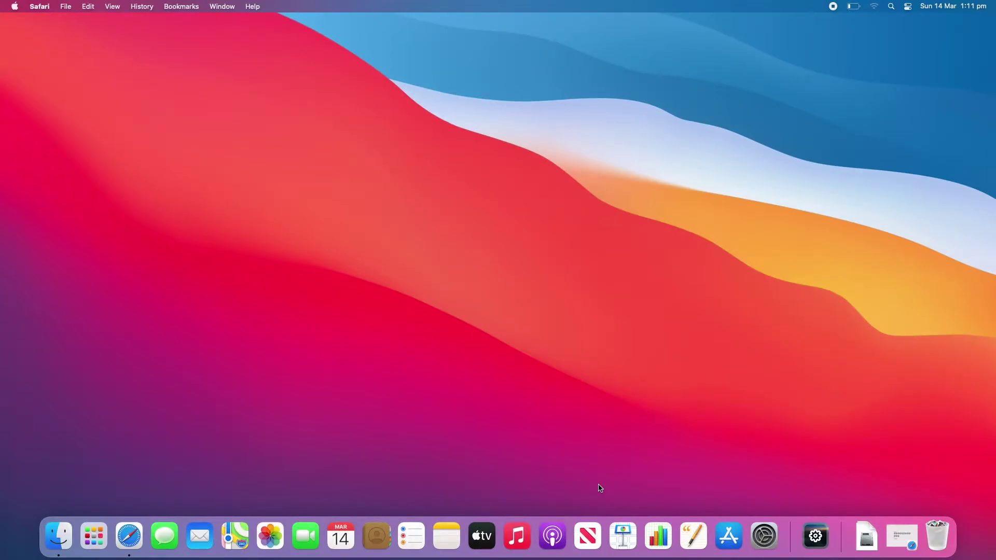
- Launch Patched Sur v0.0.5 from Finder's Applications folder, approving Gatekeeper, then close Finder
{"action": "left_click", "coordinate": [61, 545]}
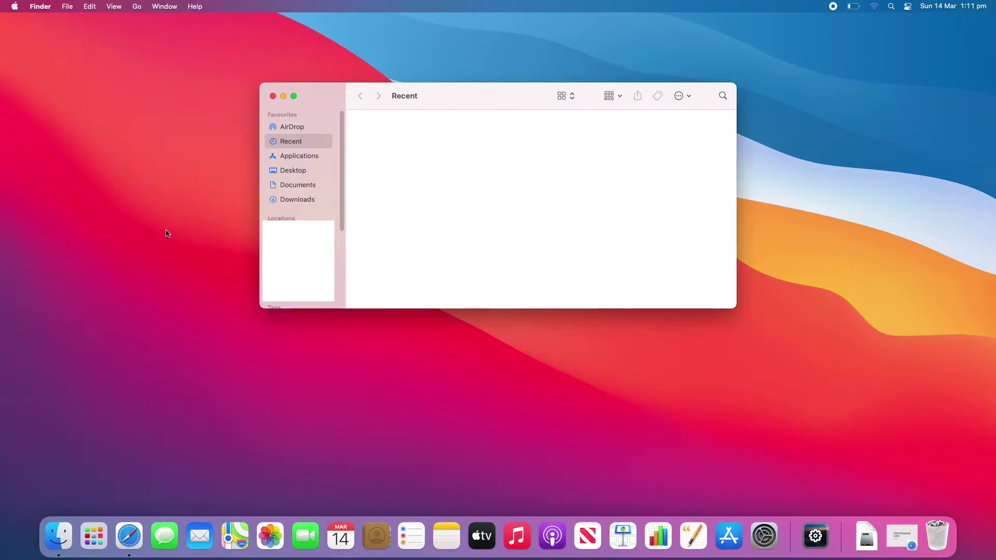
{"action": "left_click", "coordinate": [289, 157]}
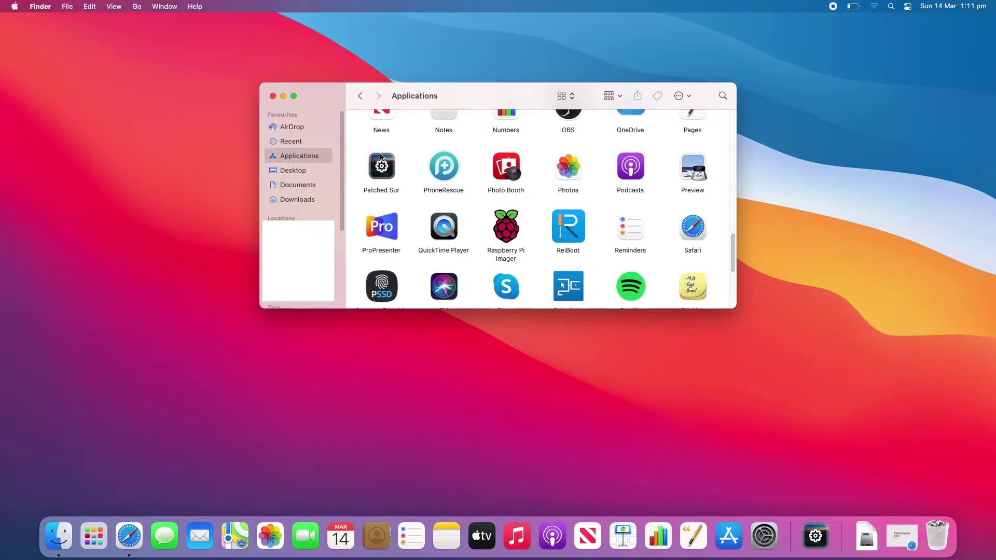
{"action": "left_click", "coordinate": [382, 168]}
{"action": "double_click", "coordinate": [381, 167]}
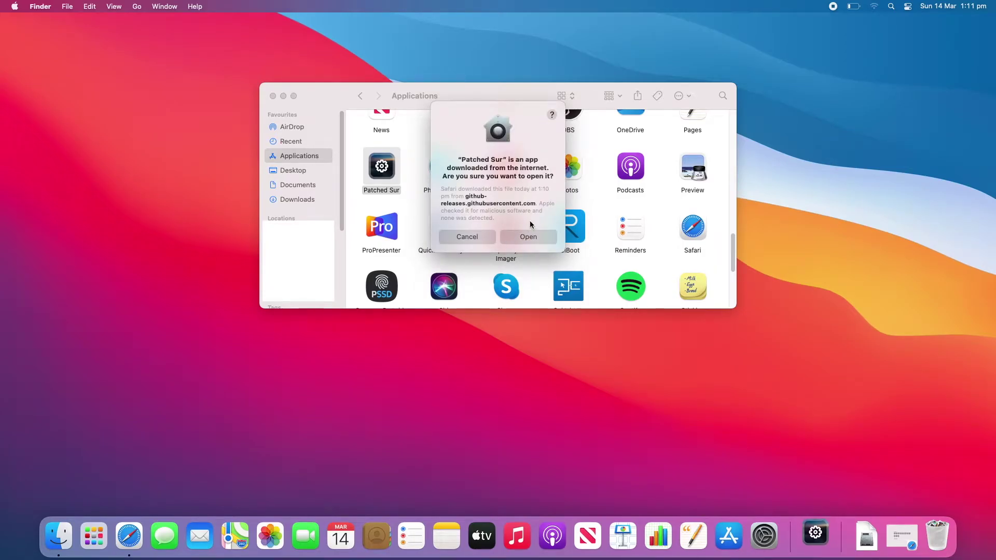
{"action": "left_click", "coordinate": [540, 237]}
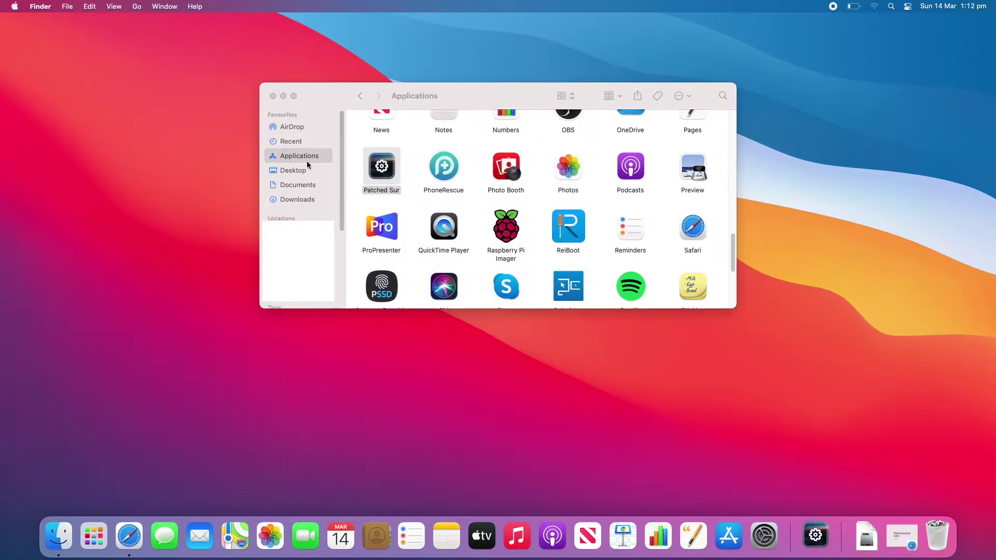
{"action": "left_click", "coordinate": [273, 96]}
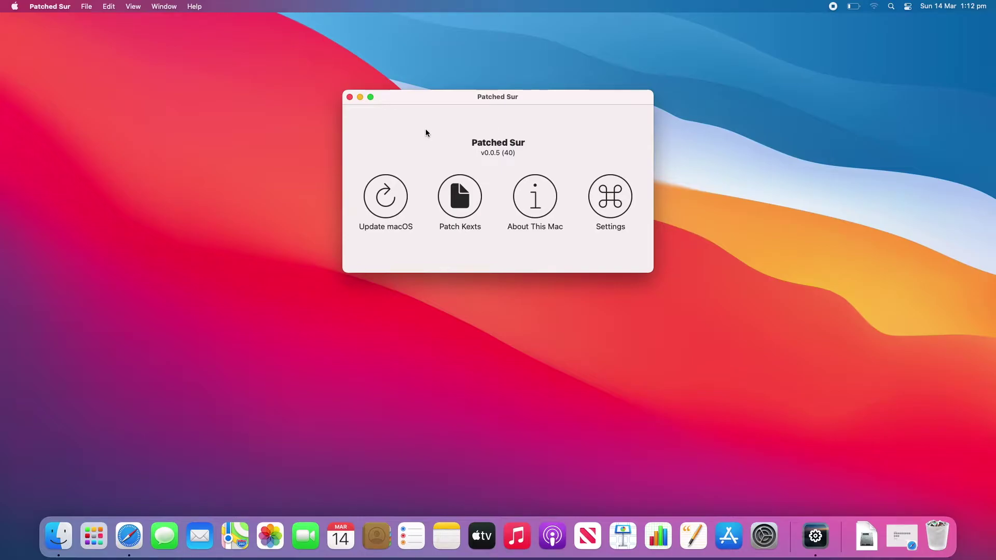
- Update Patched Sur to the v0.1.2 Beta, relaunch it from the Dock, then quit it
{"action": "left_click", "coordinate": [390, 196]}
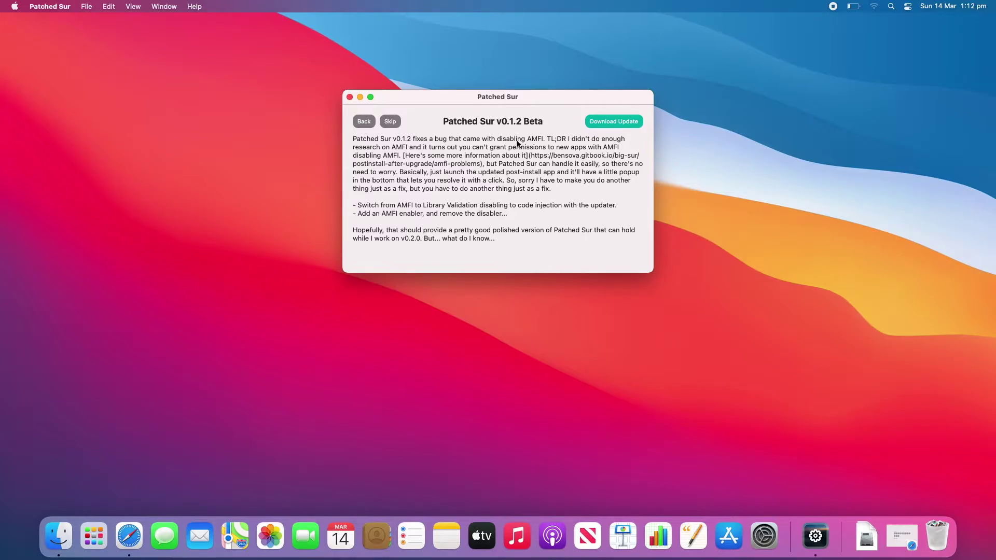
{"action": "left_click", "coordinate": [606, 118]}
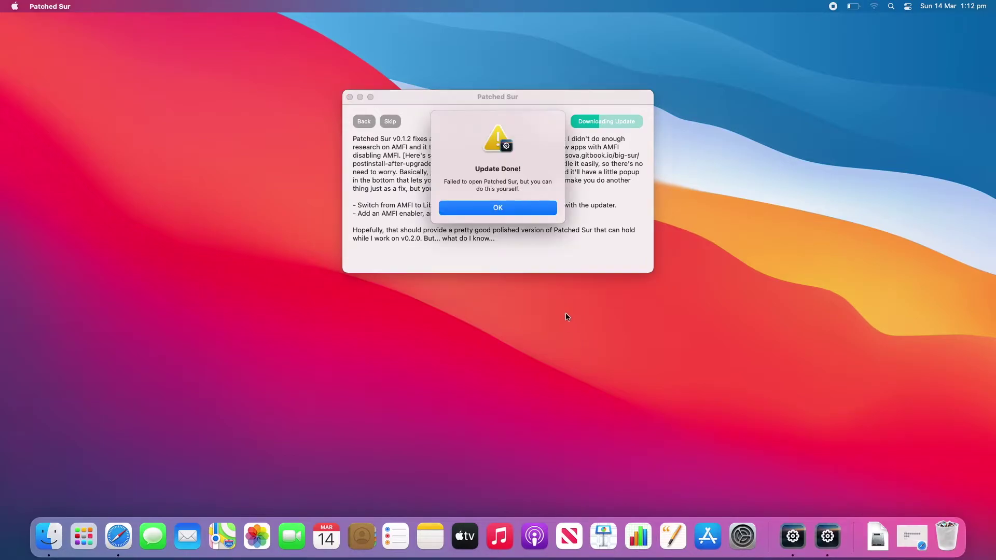
{"action": "left_click", "coordinate": [549, 208]}
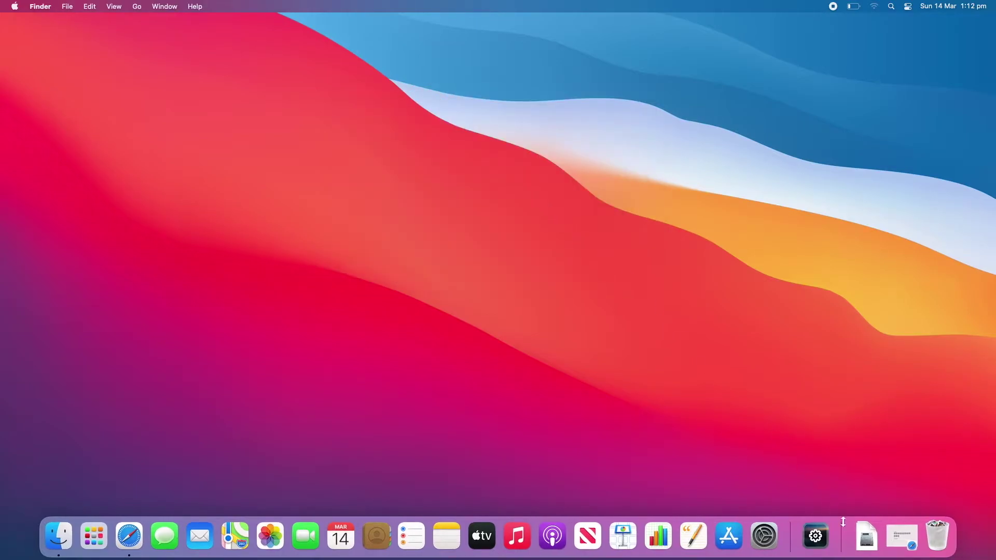
{"action": "left_click", "coordinate": [823, 549]}
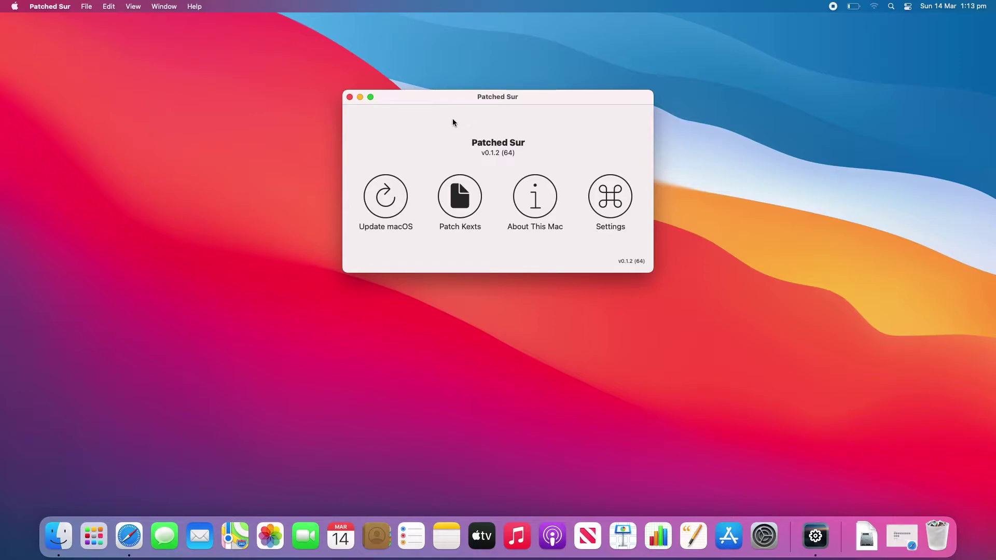
{"action": "key", "text": "super+q"}
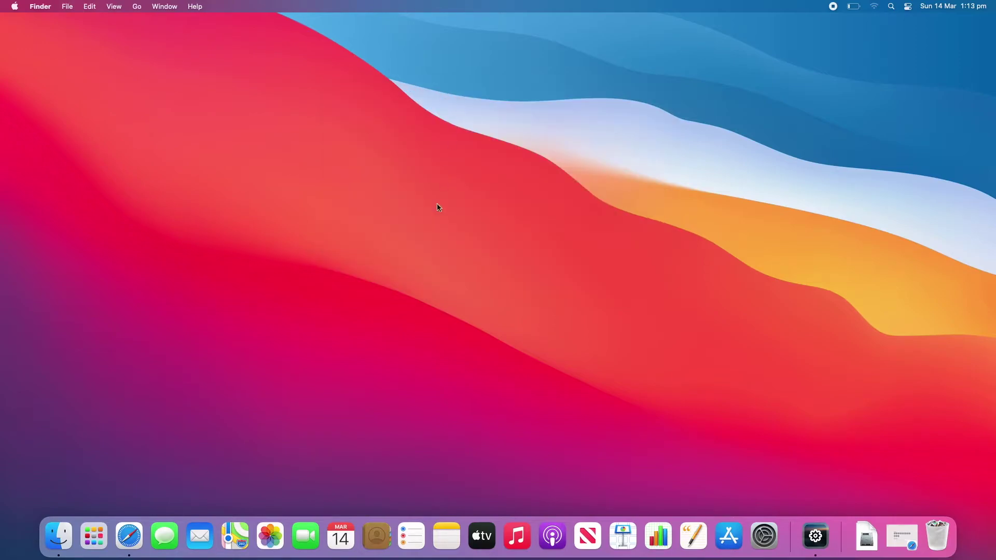
- In Safari, search Google for 'patched sur' and go to the BenSova/Patched-Sur GitHub repository
{"action": "left_click", "coordinate": [131, 540]}
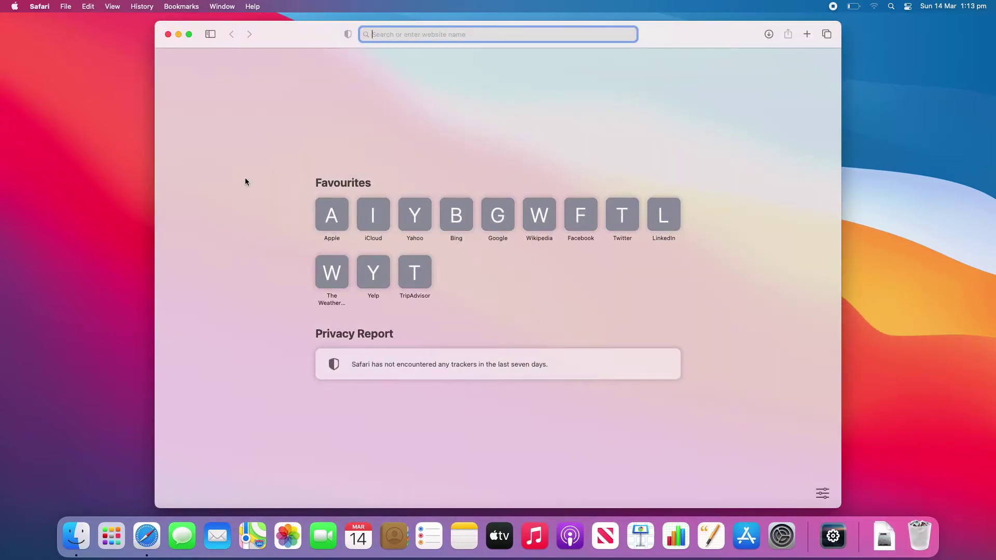
{"action": "type", "text": "p"}
{"action": "key", "text": "BackSpace"}
{"action": "type", "text": "patche"}
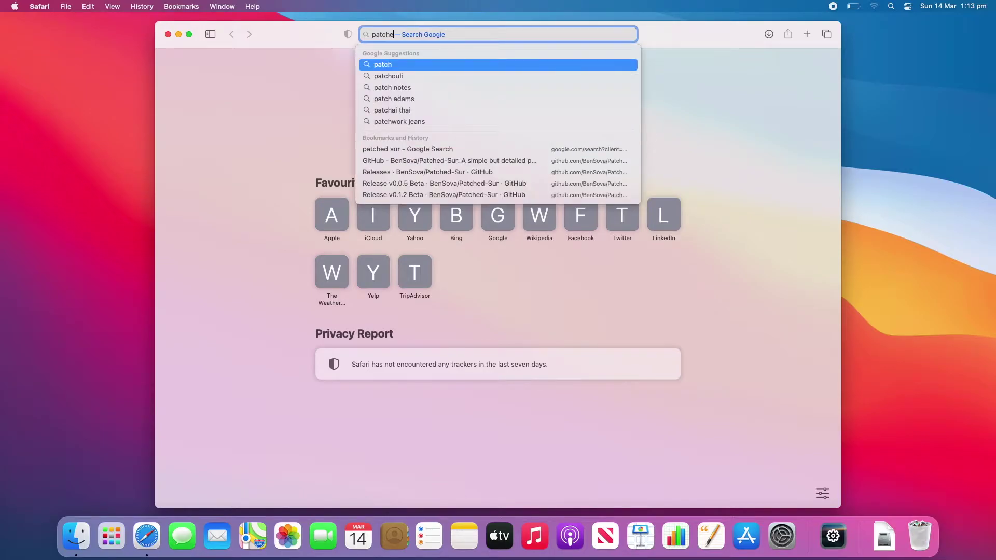
{"action": "type", "text": "d sur"}
{"action": "key", "text": "Return"}
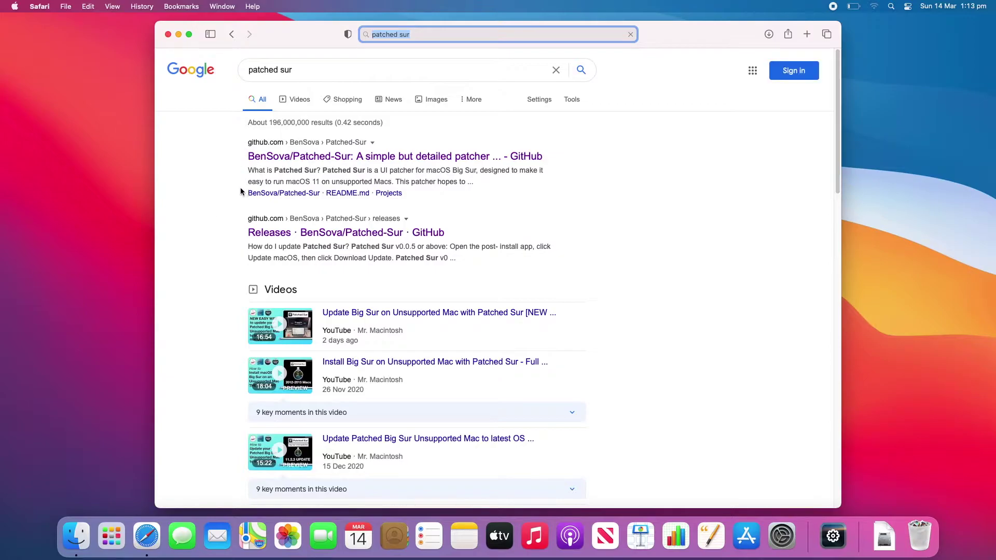
{"action": "left_click", "coordinate": [307, 156]}
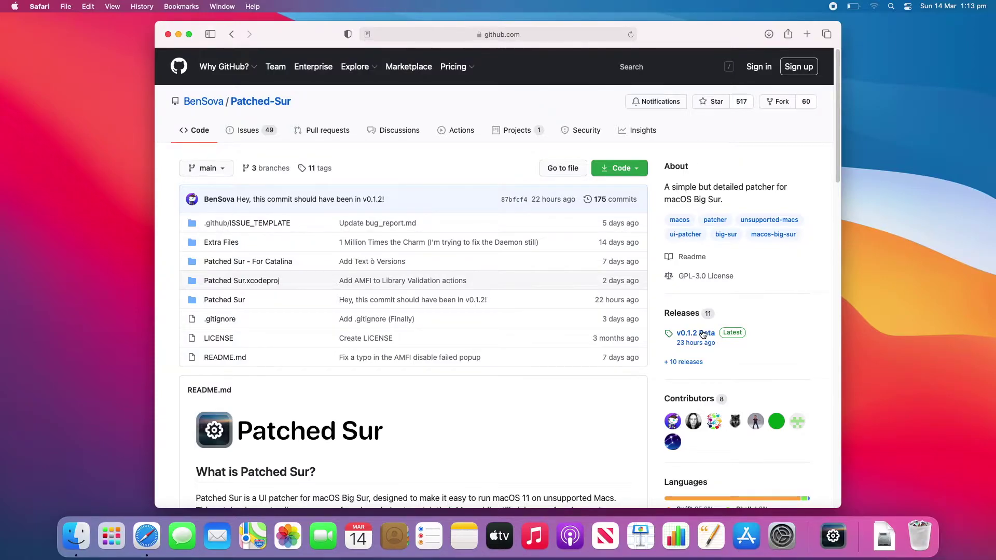
- Open the v0.1.2 Beta release and download Post-Install-App.dmg from its Assets
{"action": "left_click", "coordinate": [697, 335]}
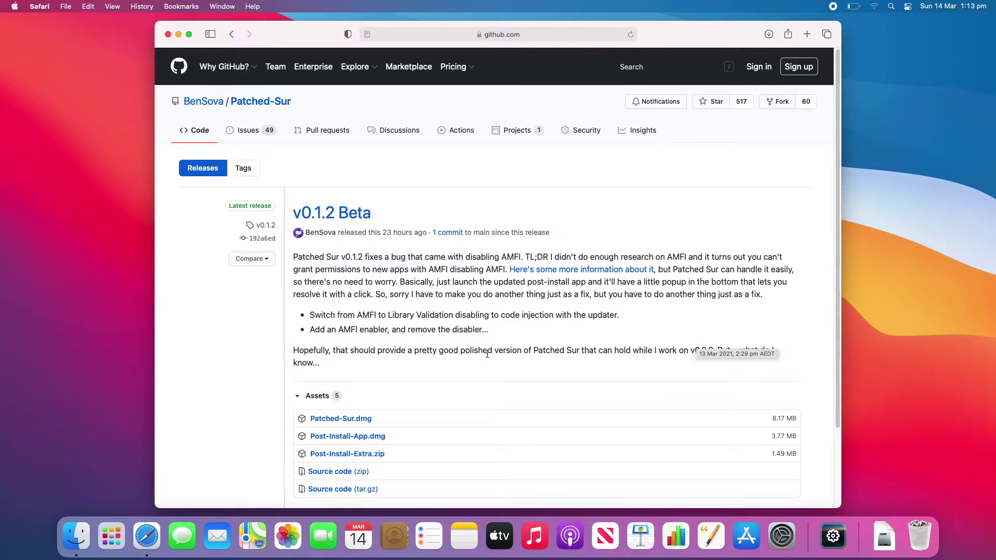
{"action": "scroll", "coordinate": [443, 344], "scroll_direction": "down", "scroll_amount": 2}
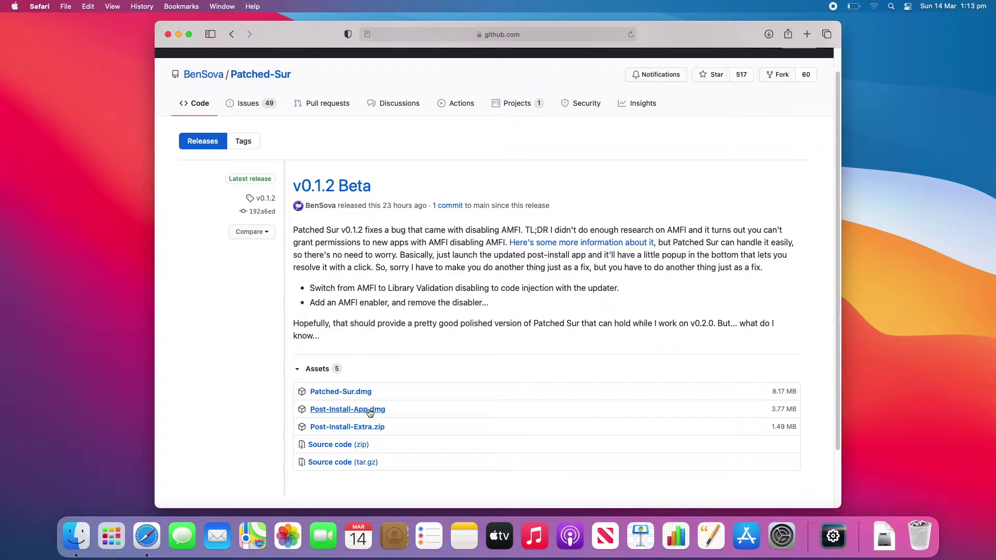
{"action": "left_click", "coordinate": [347, 410]}
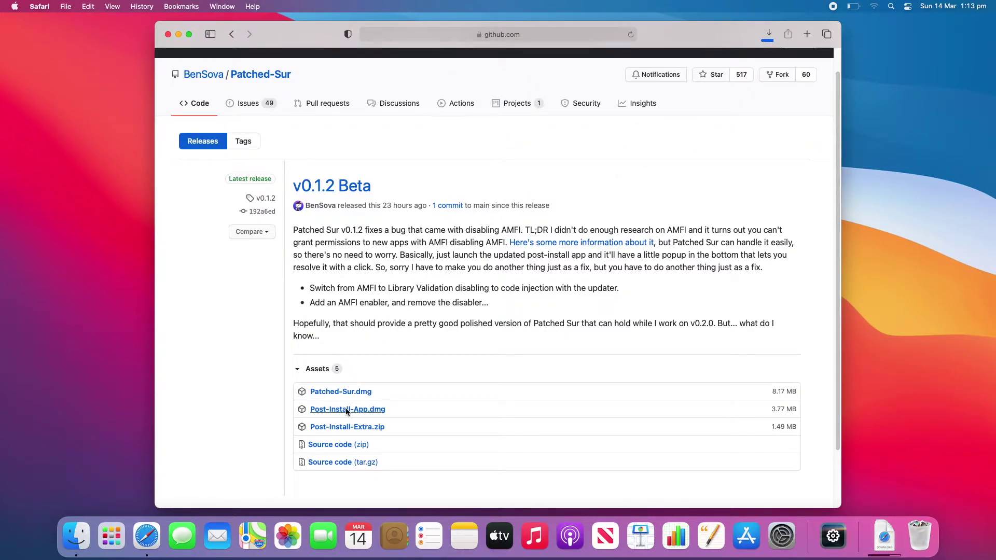
- Install Patched Sur from Post-Install-App.dmg over the old Applications copy, then clear the windows
{"action": "left_click", "coordinate": [885, 537]}
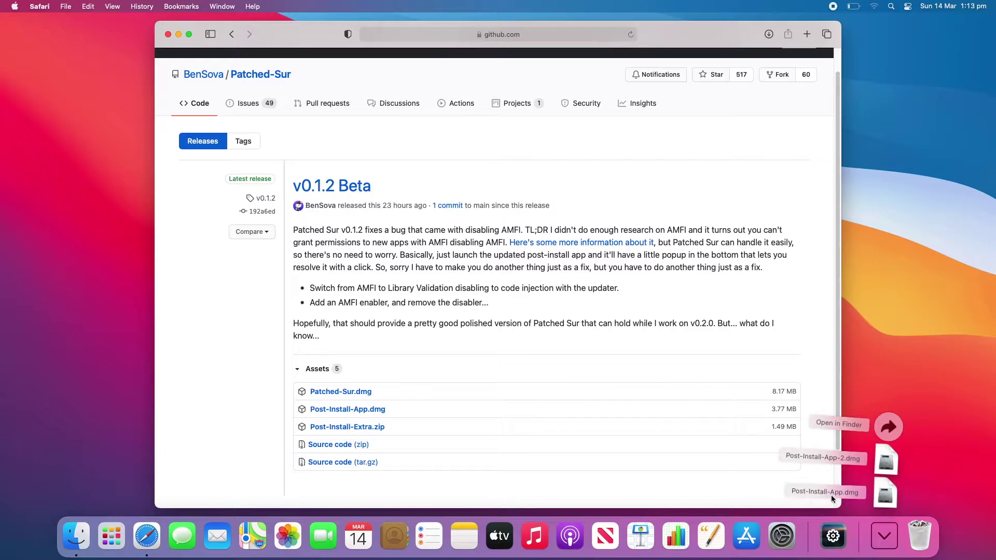
{"action": "left_click", "coordinate": [885, 497]}
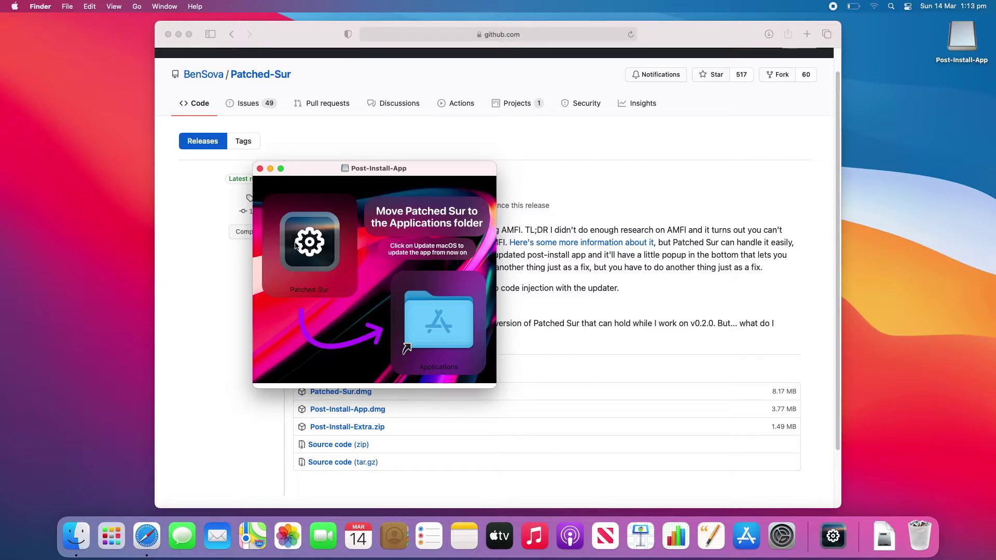
{"action": "left_click_drag", "start_coordinate": [290, 250], "coordinate": [422, 318]}
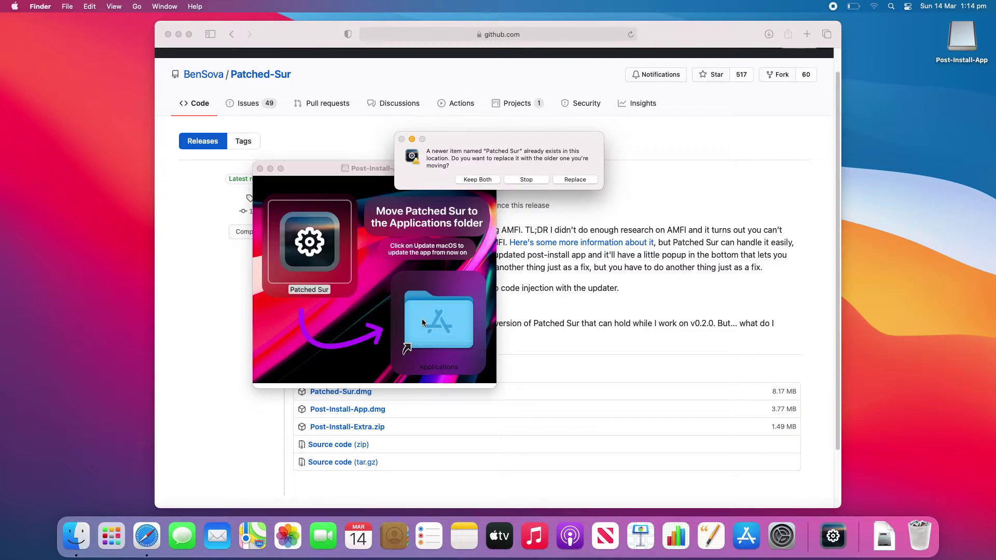
{"action": "left_click", "coordinate": [577, 179]}
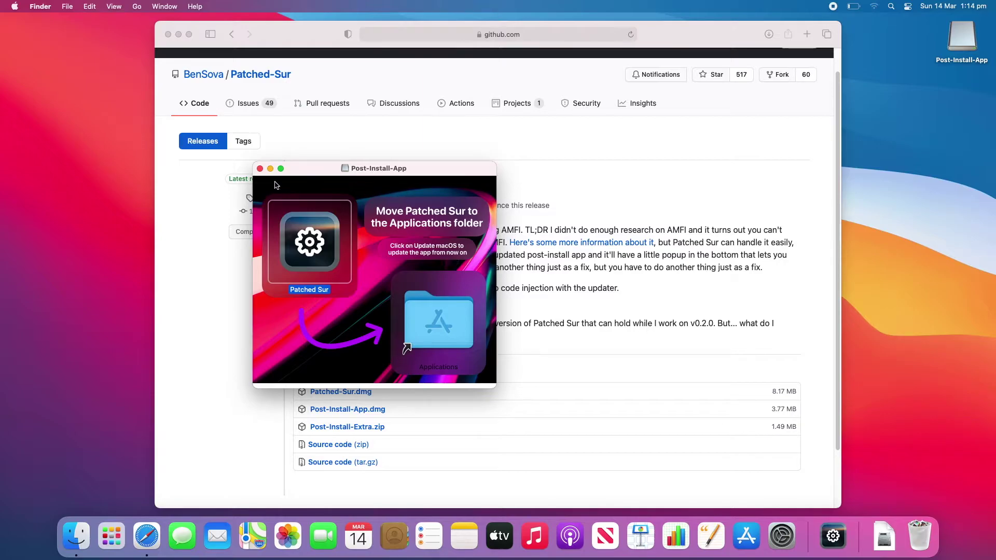
{"action": "left_click", "coordinate": [260, 169]}
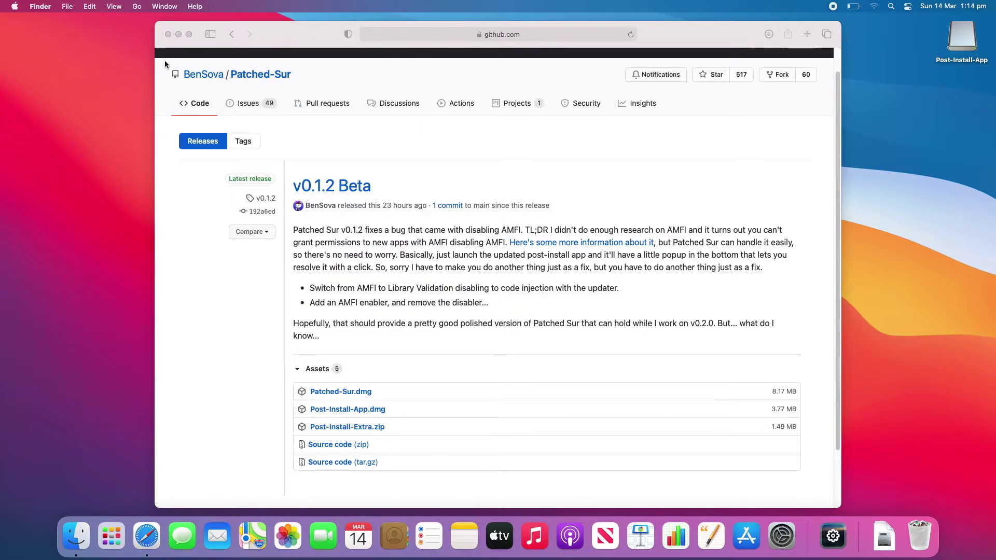
{"action": "left_click", "coordinate": [179, 35]}
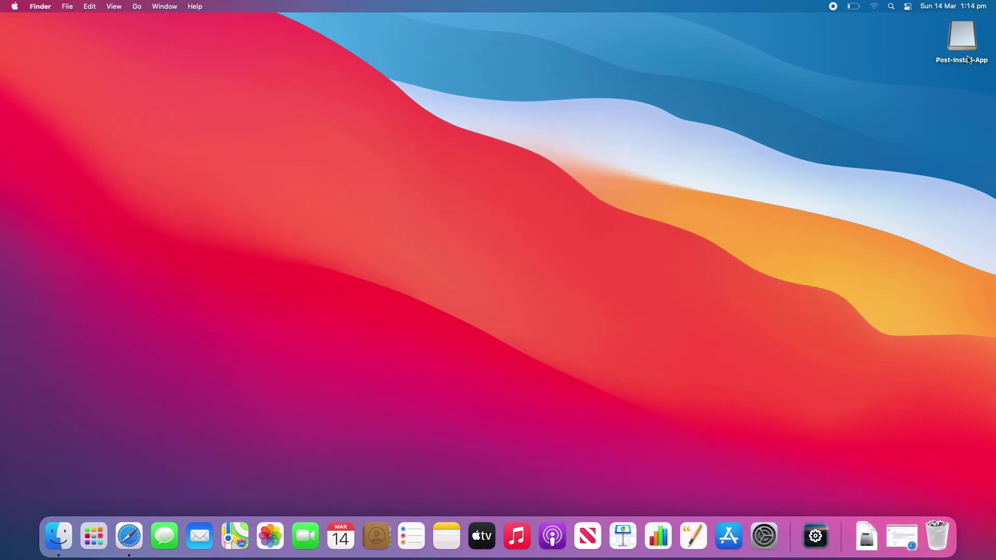
- Eject Post-Install-App and launch the updated Patched Sur v0.1.2 from Applications
{"action": "left_click_drag", "start_coordinate": [967, 42], "coordinate": [940, 546]}
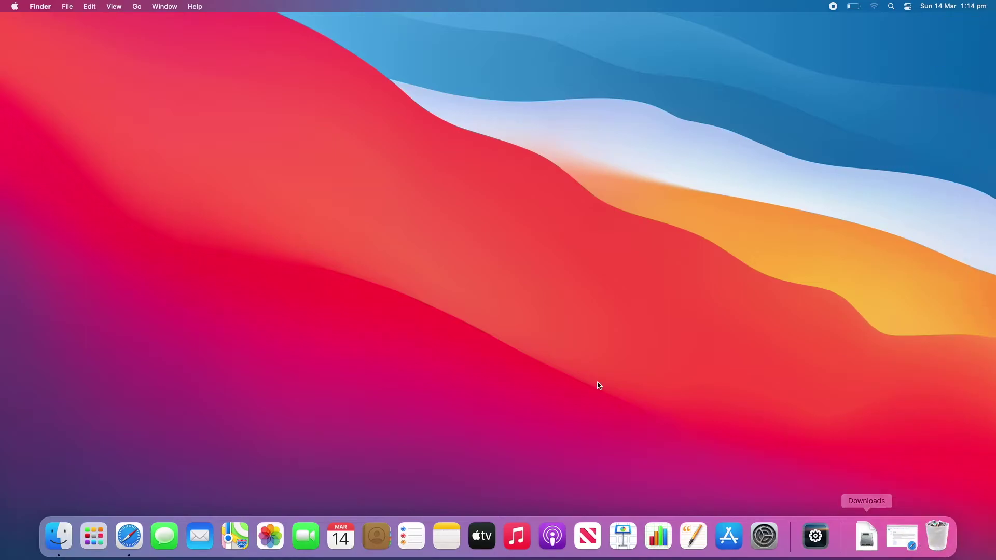
{"action": "left_click", "coordinate": [61, 534]}
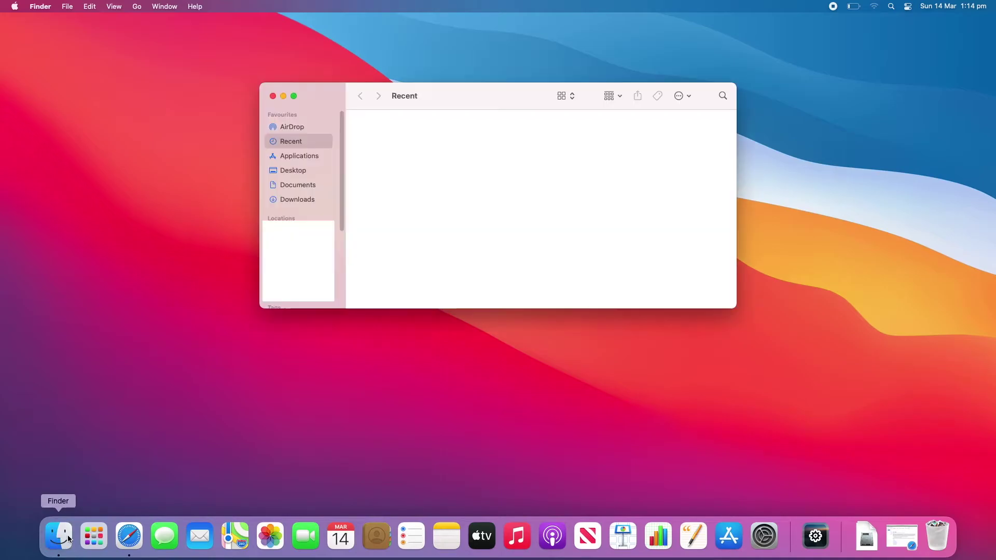
{"action": "left_click", "coordinate": [300, 156]}
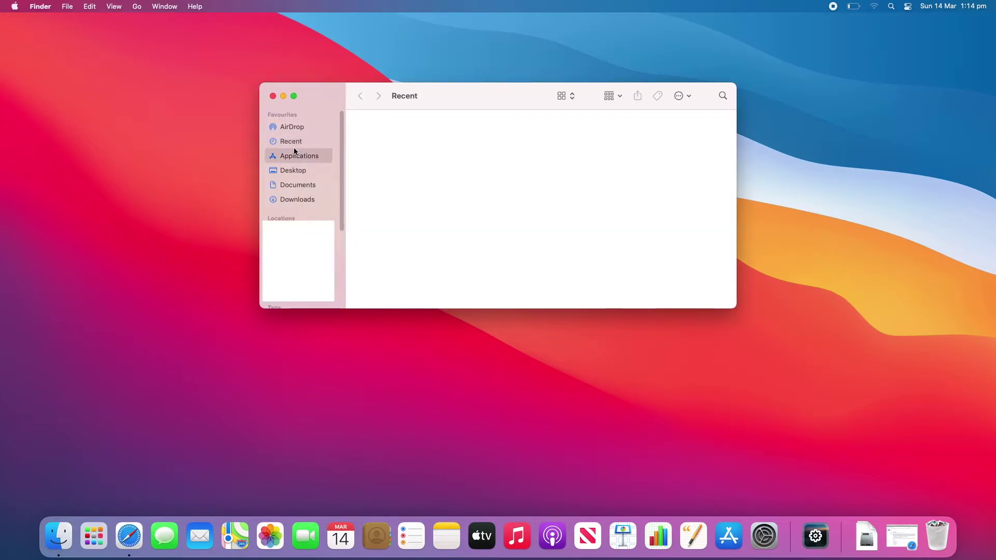
{"action": "double_click", "coordinate": [388, 165]}
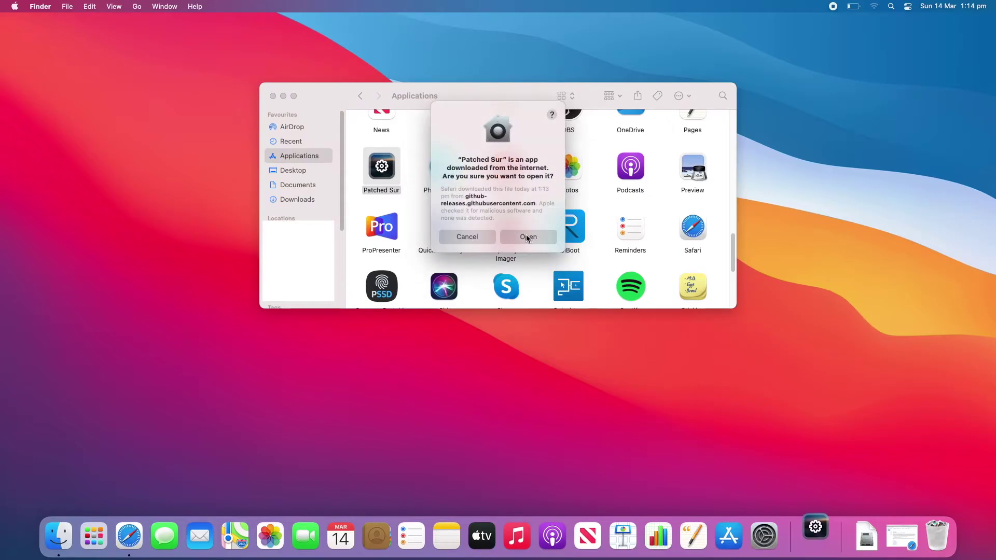
{"action": "left_click", "coordinate": [526, 235]}
{"action": "left_click", "coordinate": [272, 96]}
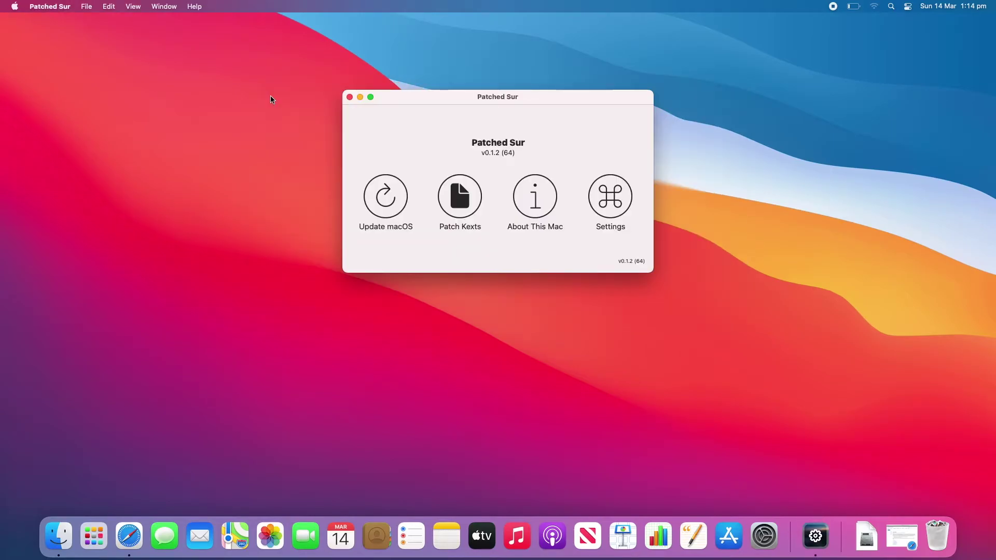
- Check for macOS updates and start the macOS Big Sur 11.2.3 update
{"action": "left_click", "coordinate": [382, 192]}
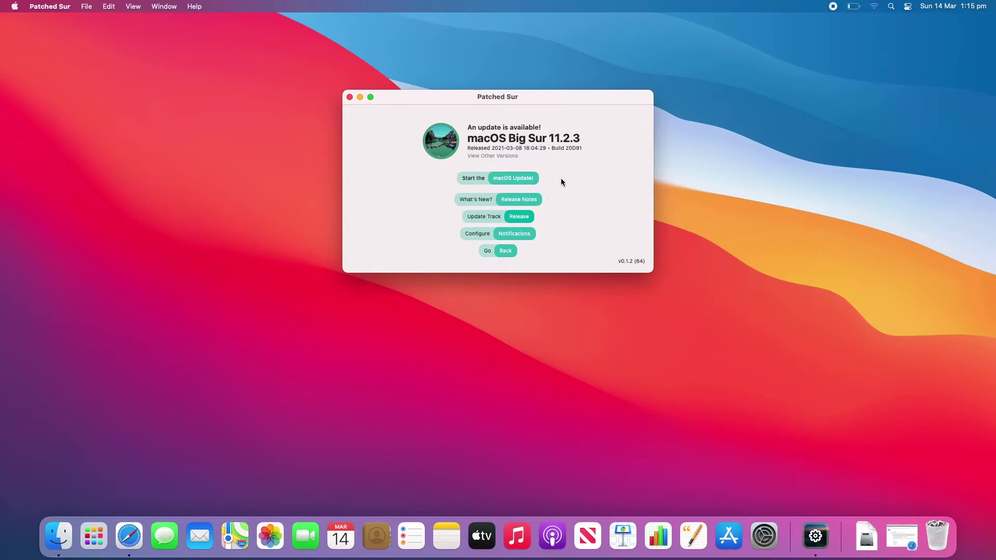
{"action": "left_click", "coordinate": [527, 176]}
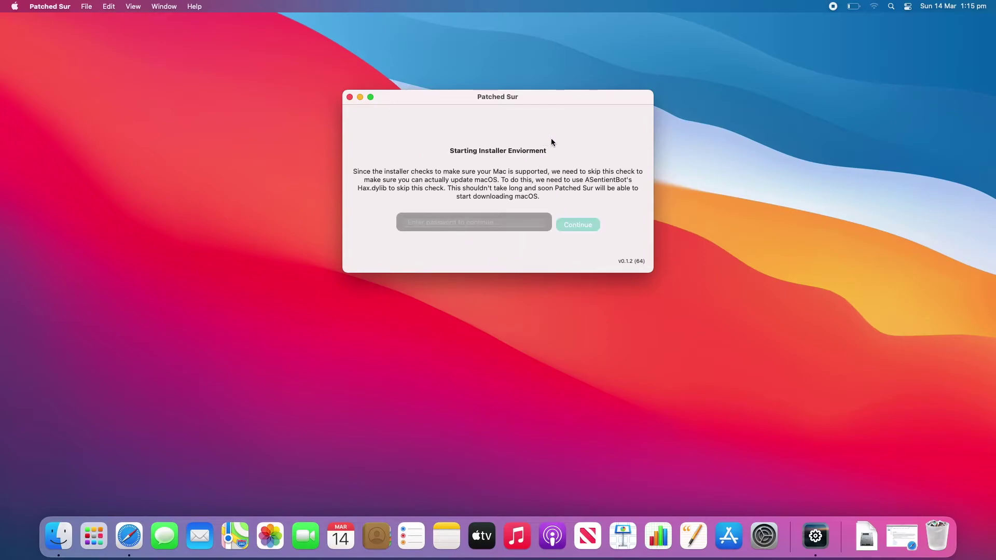
- Enter the account password to download the kexts and begin the 12 GB macOS download, then open the app menu
{"action": "left_click", "coordinate": [469, 221]}
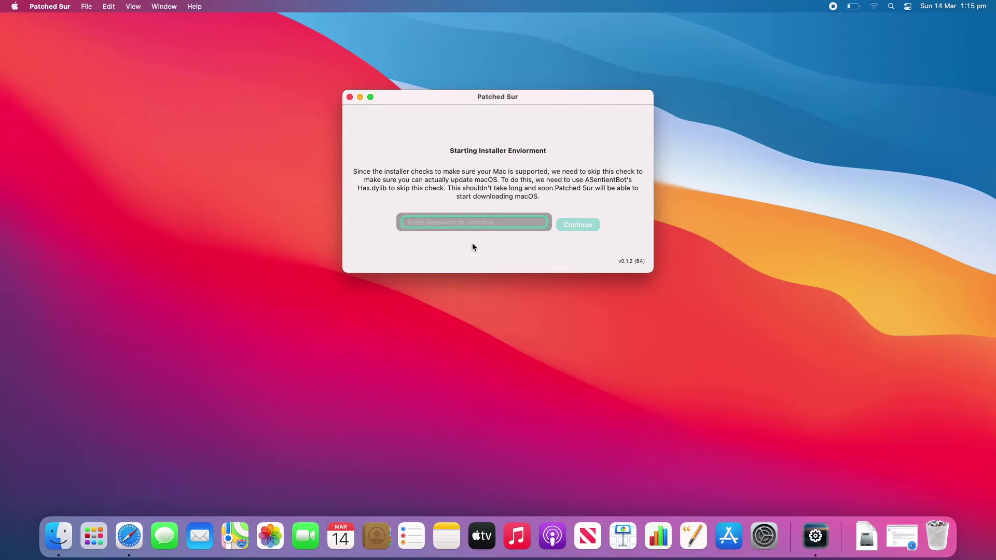
{"action": "left_click", "coordinate": [580, 227]}
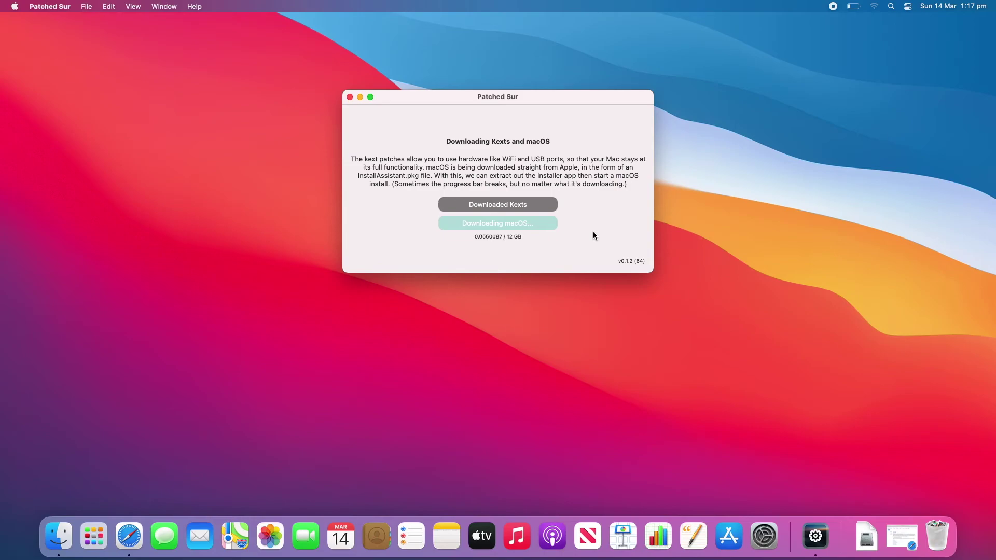
{"action": "left_click", "coordinate": [45, 3]}
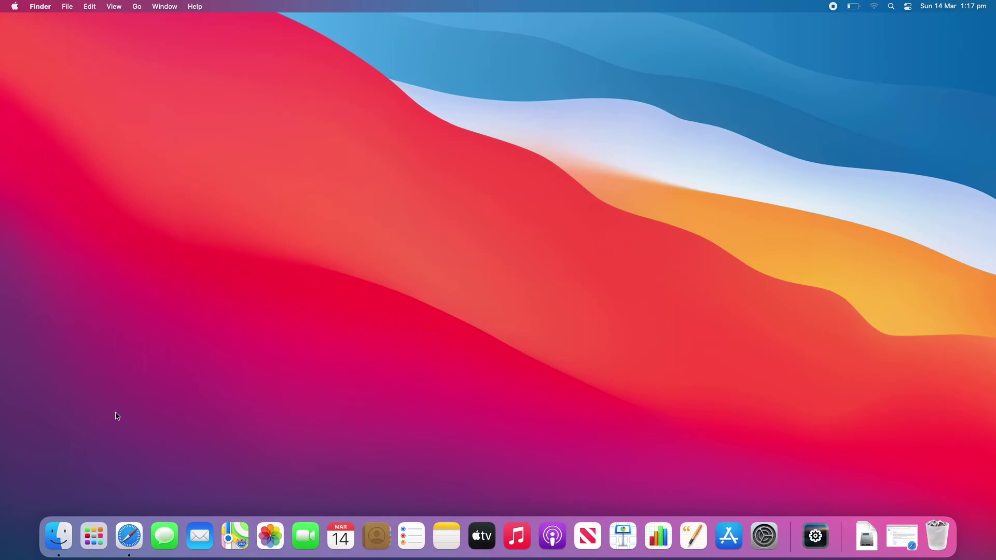
- Relaunch Patched Sur from Finder's Applications folder to return to its v0.1.2 main menu
{"action": "left_click", "coordinate": [59, 536]}
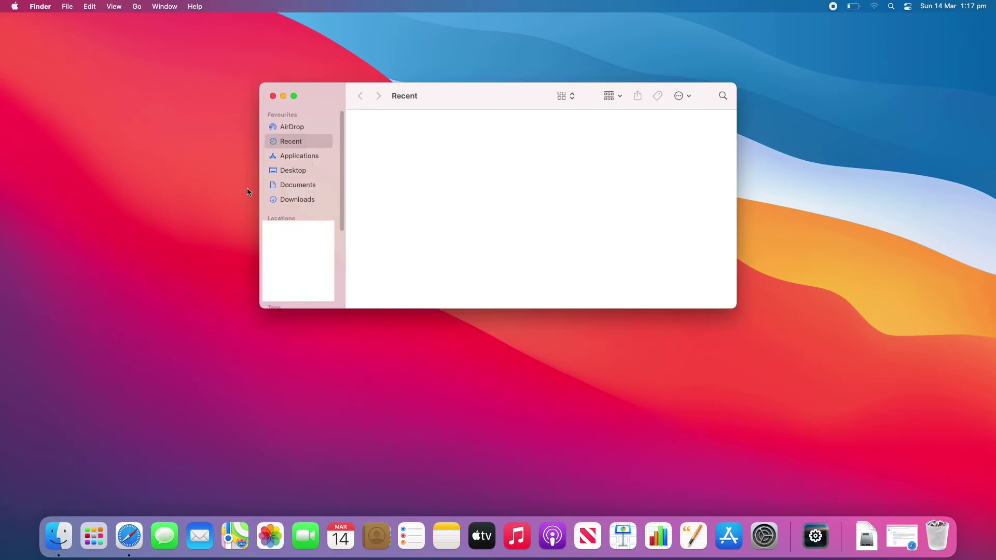
{"action": "left_click", "coordinate": [300, 157]}
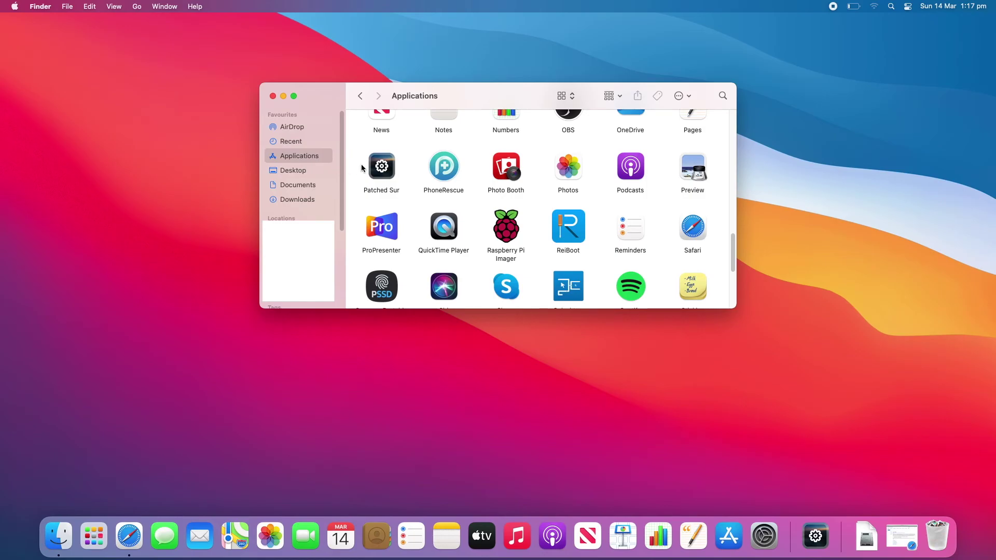
{"action": "double_click", "coordinate": [376, 166]}
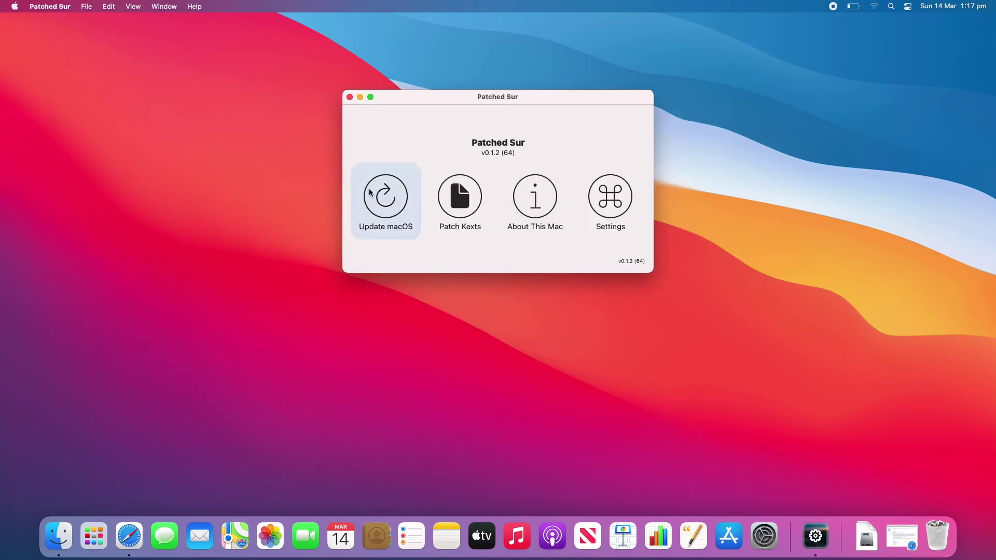
- Open the Patch Kexts page from Patched Sur's main menu
{"action": "left_click", "coordinate": [456, 193]}
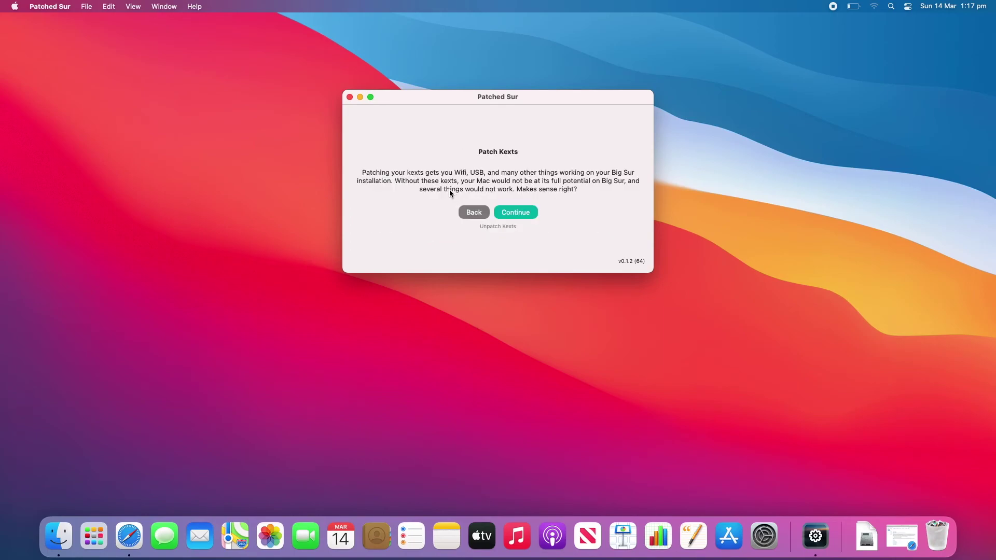